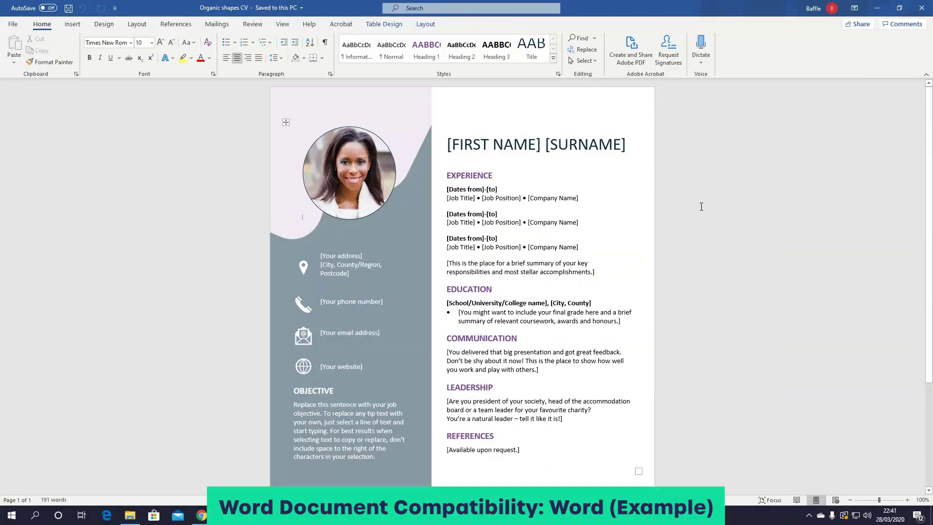
Examine the layout of the Organic shapes CV down to the end of the page and back to the start.
{"action": "scroll", "coordinate": [810, 210], "scroll_direction": "down", "scroll_amount": 5}
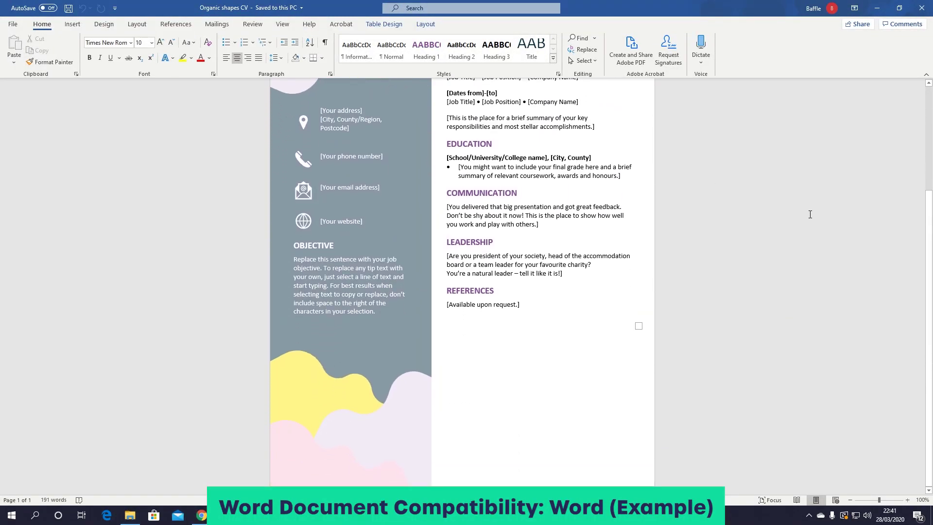
{"action": "scroll", "coordinate": [810, 218], "scroll_direction": "up", "scroll_amount": 5}
{"action": "right_click", "coordinate": [773, 240]}
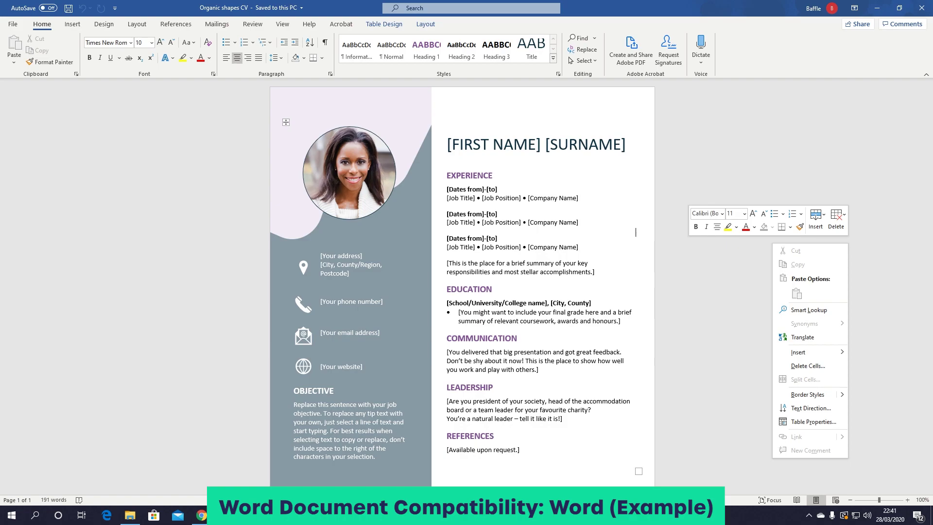
Switch to the Software newsletter document and examine the design of all four pages.
{"action": "left_click", "coordinate": [272, 515]}
{"action": "left_click", "coordinate": [272, 467]}
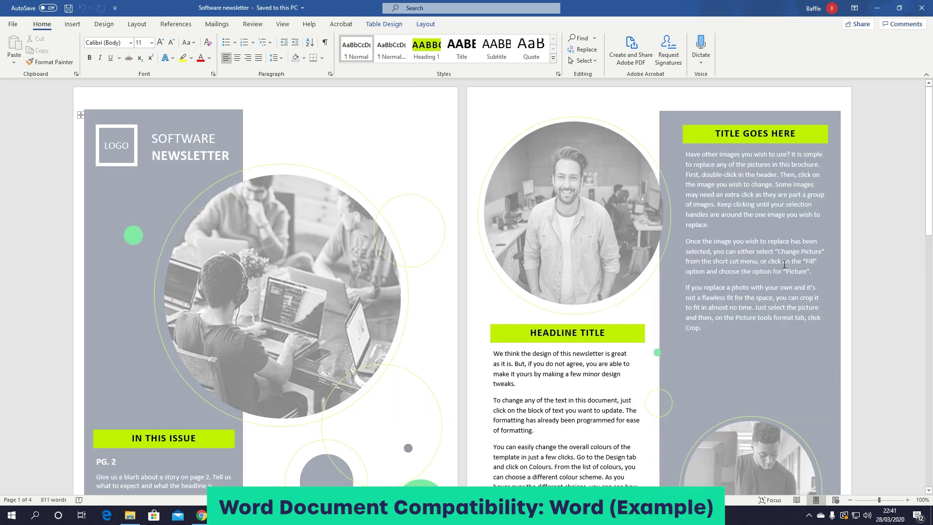
{"action": "scroll", "coordinate": [854, 233], "scroll_direction": "down", "scroll_amount": 10}
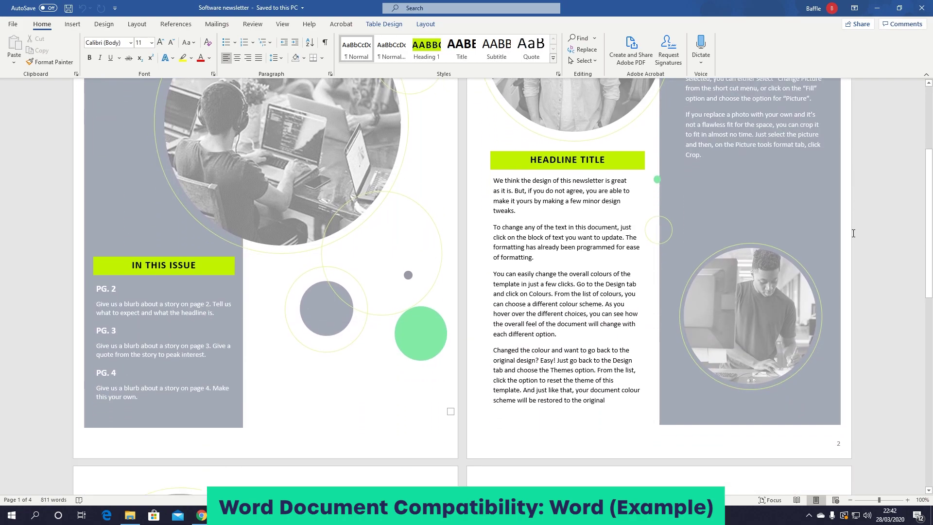
{"action": "scroll", "coordinate": [853, 234], "scroll_direction": "down", "scroll_amount": 3}
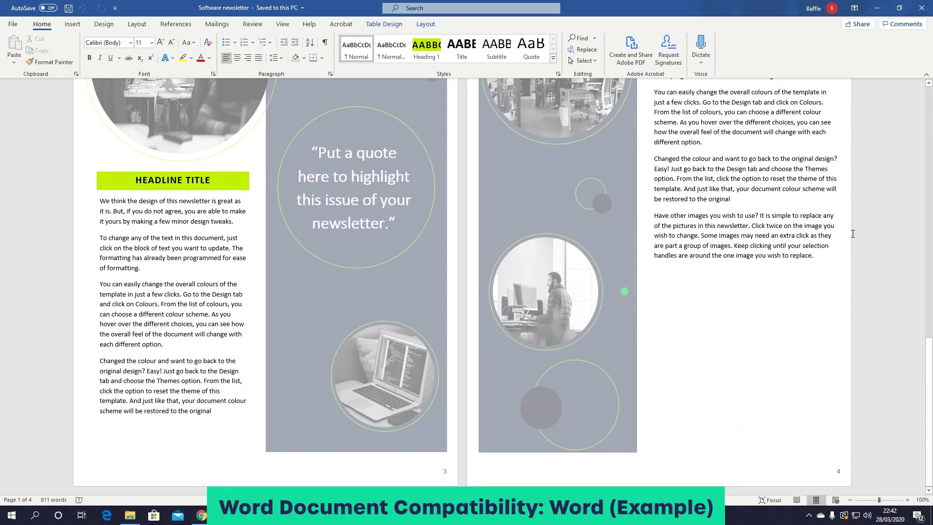
{"action": "scroll", "coordinate": [853, 233], "scroll_direction": "up", "scroll_amount": 6}
{"action": "scroll", "coordinate": [853, 234], "scroll_direction": "up", "scroll_amount": 10}
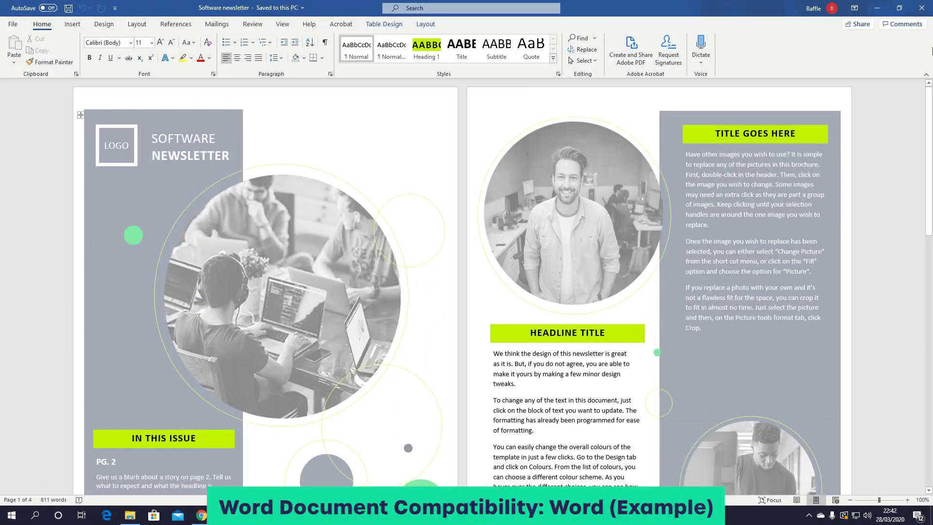
Switch to the Double stripe meeting minutes document and examine its header, agenda items and action items table.
{"action": "key", "text": "alt+Tab"}
{"action": "mouse_move", "coordinate": [287, 515]}
{"action": "left_click", "coordinate": [233, 483]}
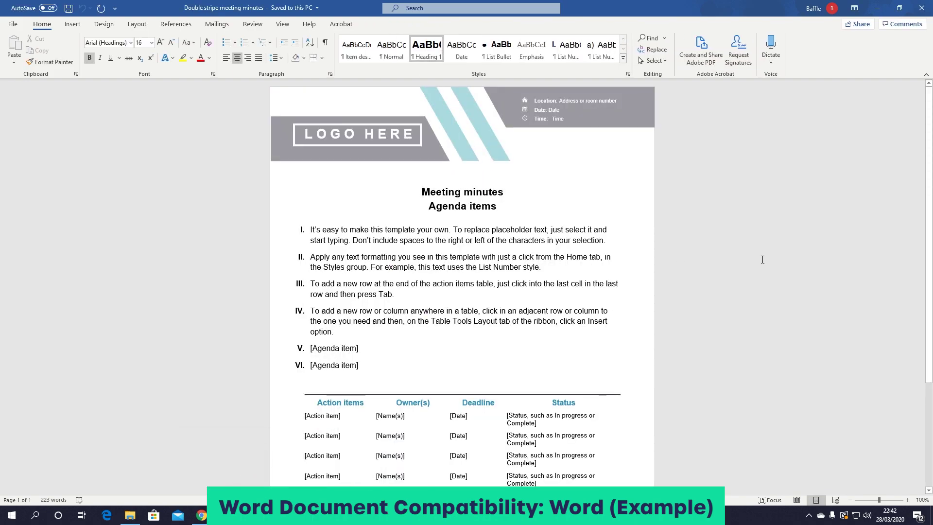
{"action": "scroll", "coordinate": [763, 259], "scroll_direction": "down", "scroll_amount": 3}
{"action": "scroll", "coordinate": [763, 259], "scroll_direction": "up", "scroll_amount": 3}
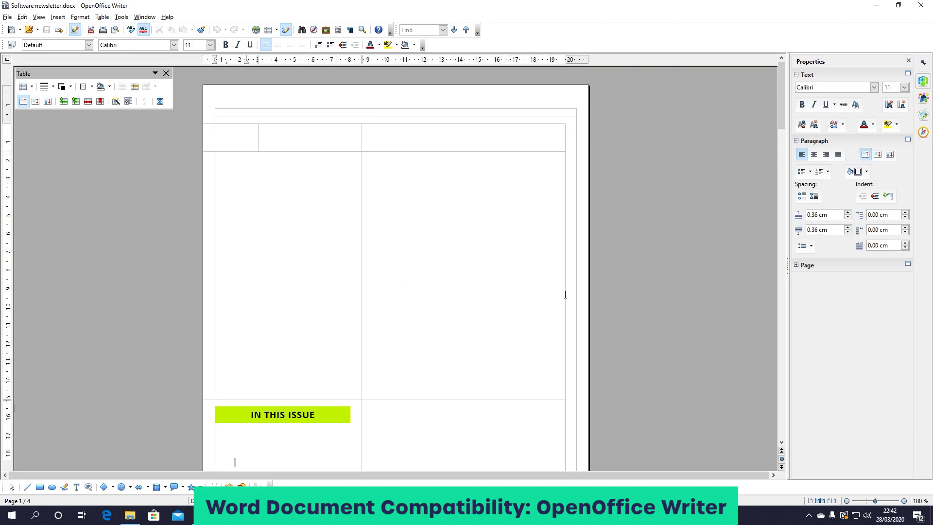
Examine the rendering of text, tables and images in the Software newsletter through to its last page.
{"action": "scroll", "coordinate": [699, 239], "scroll_direction": "down", "scroll_amount": 15}
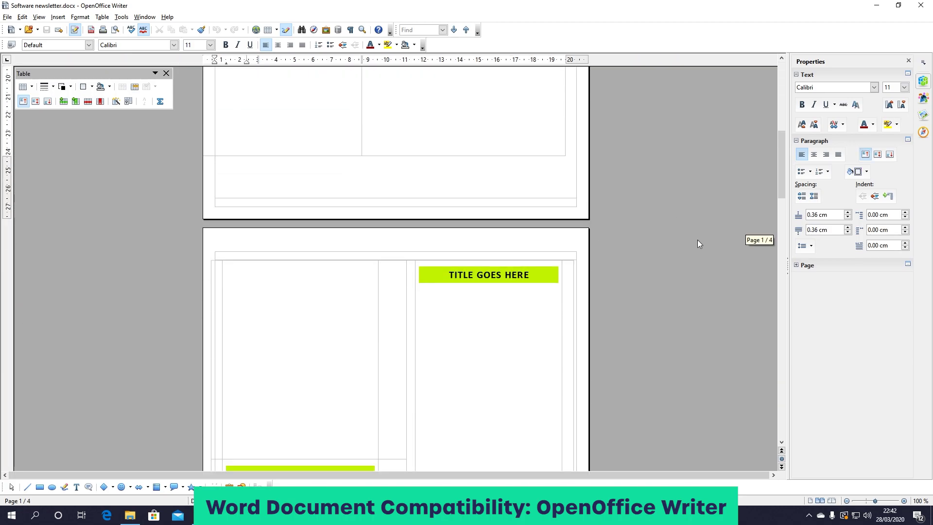
{"action": "scroll", "coordinate": [695, 248], "scroll_direction": "down", "scroll_amount": 15}
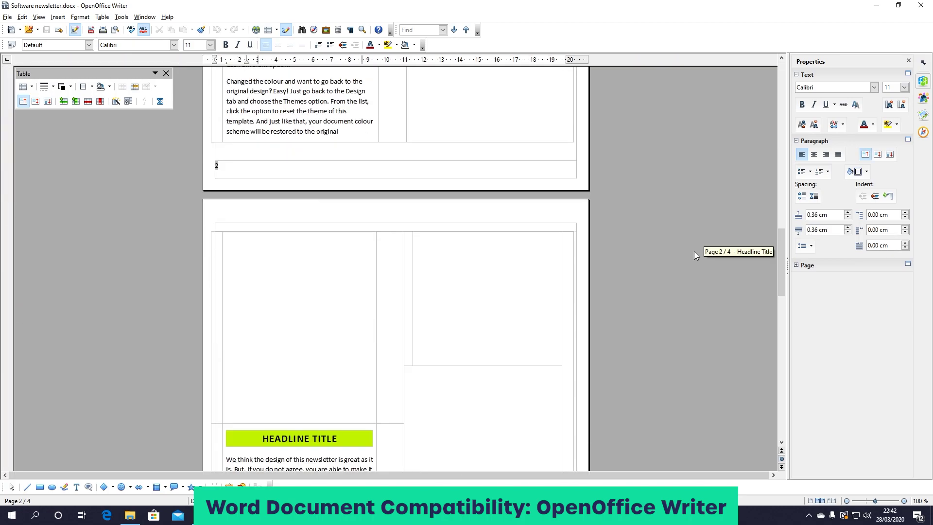
{"action": "scroll", "coordinate": [693, 255], "scroll_direction": "down", "scroll_amount": 12}
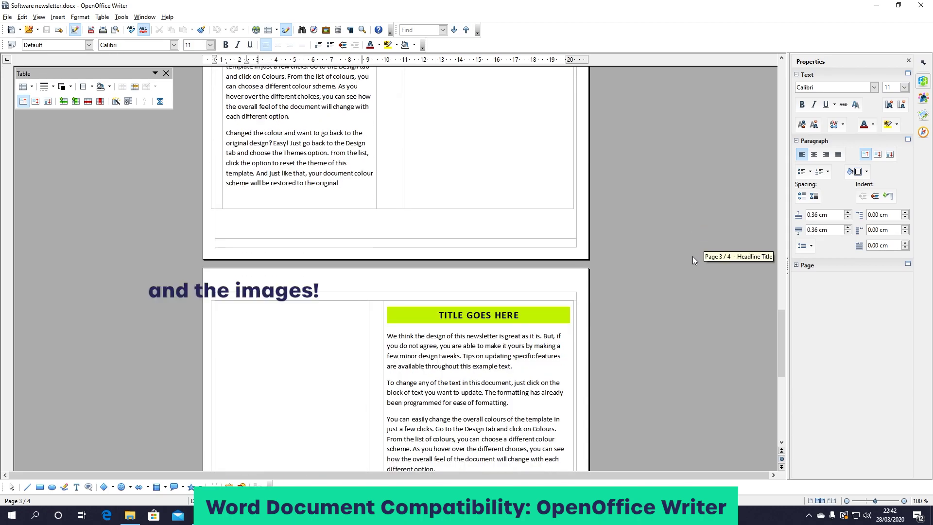
{"action": "scroll", "coordinate": [693, 257], "scroll_direction": "down", "scroll_amount": 7}
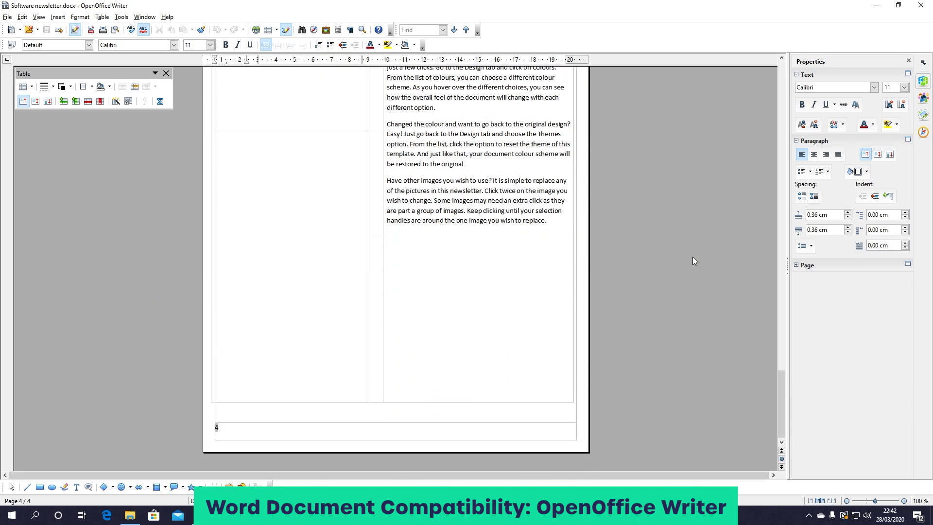
Close the Software newsletter and examine how the Organic shapes CV renders across its page.
{"action": "left_click", "coordinate": [921, 4]}
{"action": "scroll", "coordinate": [687, 288], "scroll_direction": "down", "scroll_amount": 7}
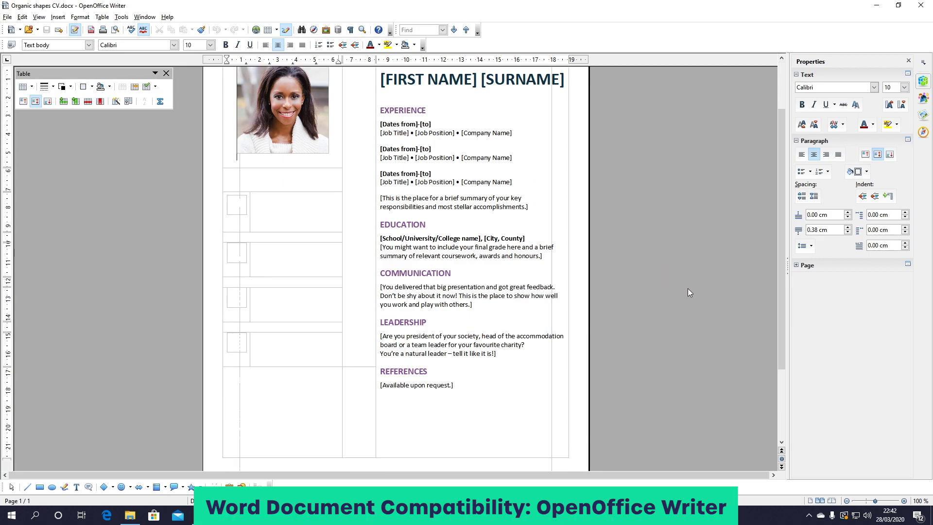
{"action": "scroll", "coordinate": [687, 288], "scroll_direction": "up", "scroll_amount": 7}
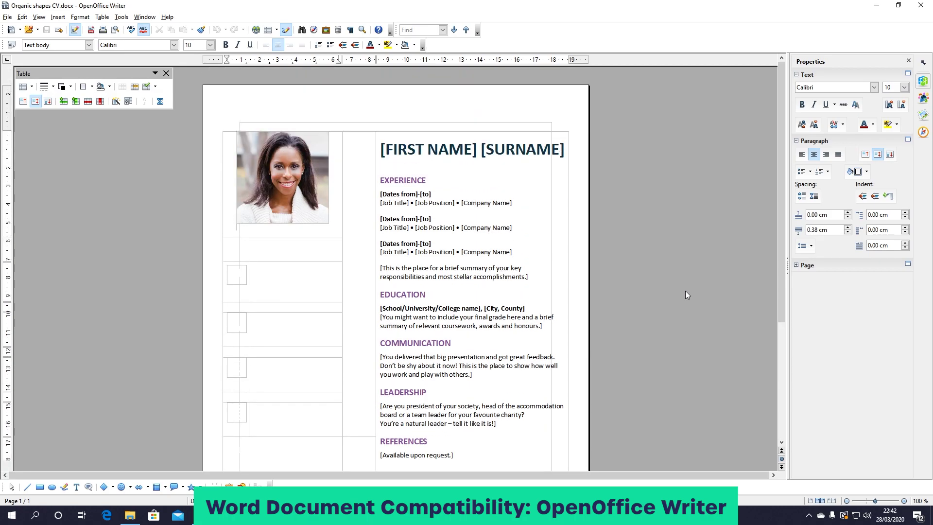
Close the Organic shapes CV and examine how the Double stripe meeting minutes render down to the action items table.
{"action": "left_click", "coordinate": [921, 5]}
{"action": "scroll", "coordinate": [635, 250], "scroll_direction": "down", "scroll_amount": 7}
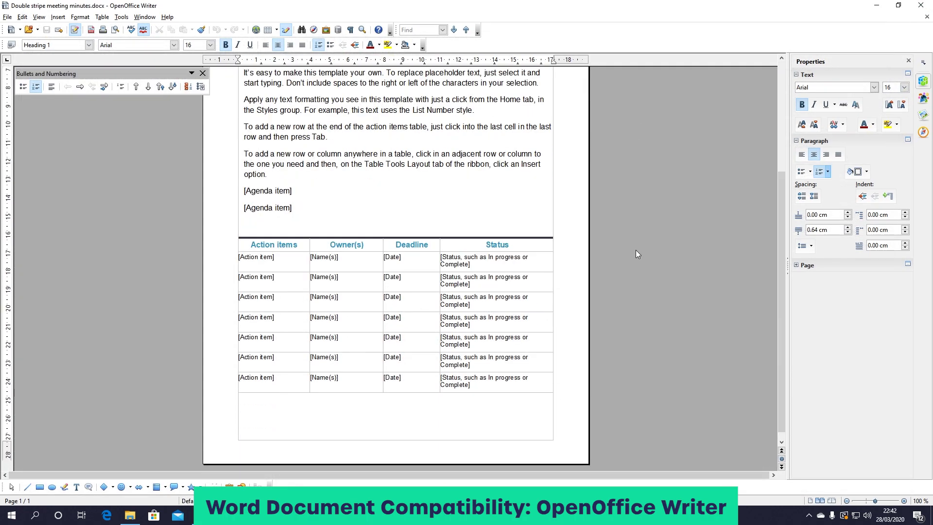
{"action": "scroll", "coordinate": [636, 250], "scroll_direction": "up", "scroll_amount": 7}
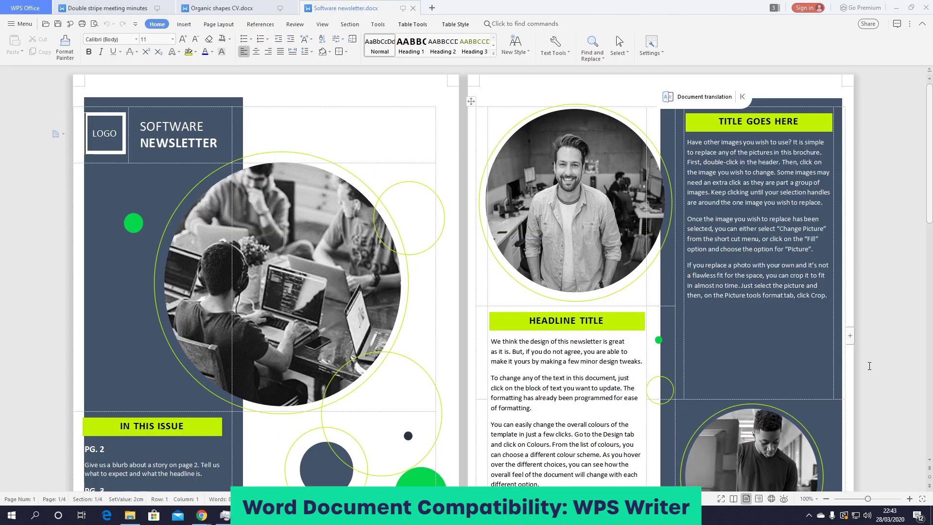
Examine the layout of the Software newsletter's pages and of the Organic shapes CV.
{"action": "scroll", "coordinate": [868, 363], "scroll_direction": "down", "scroll_amount": 15}
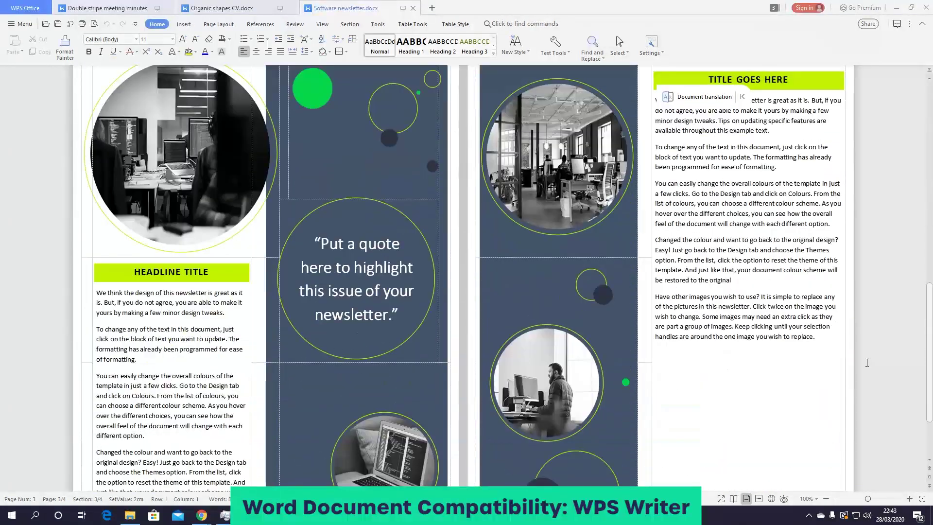
{"action": "scroll", "coordinate": [865, 364], "scroll_direction": "up", "scroll_amount": 15}
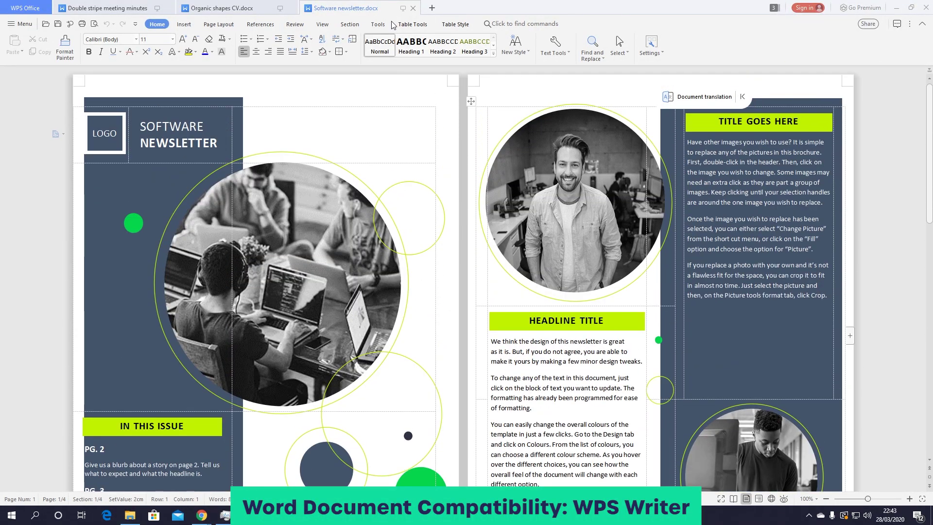
{"action": "left_click", "coordinate": [217, 8]}
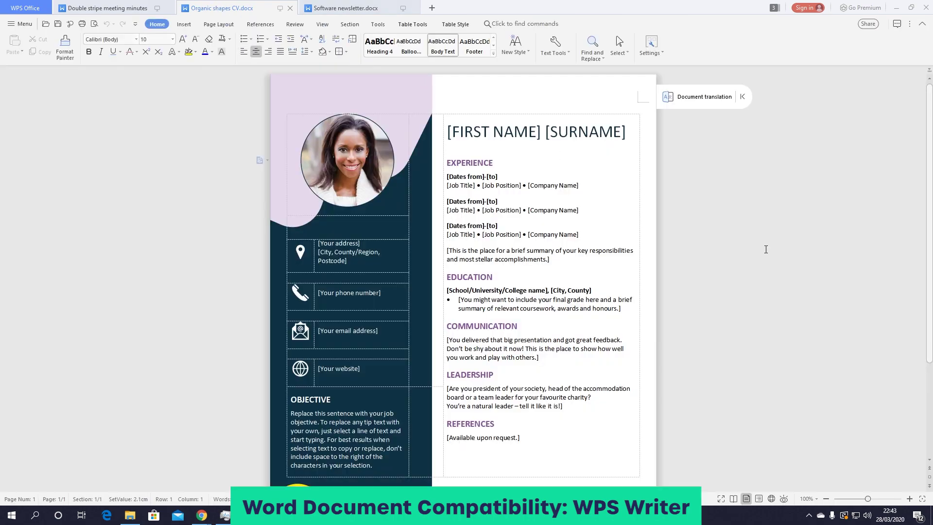
{"action": "scroll", "coordinate": [766, 249], "scroll_direction": "down", "scroll_amount": 5}
{"action": "scroll", "coordinate": [766, 250], "scroll_direction": "up", "scroll_amount": 5}
Switch to the Double stripe meeting minutes, collapse the Document translation prompt and examine the page down to its footer.
{"action": "left_click", "coordinate": [125, 8]}
{"action": "left_click", "coordinate": [742, 98]}
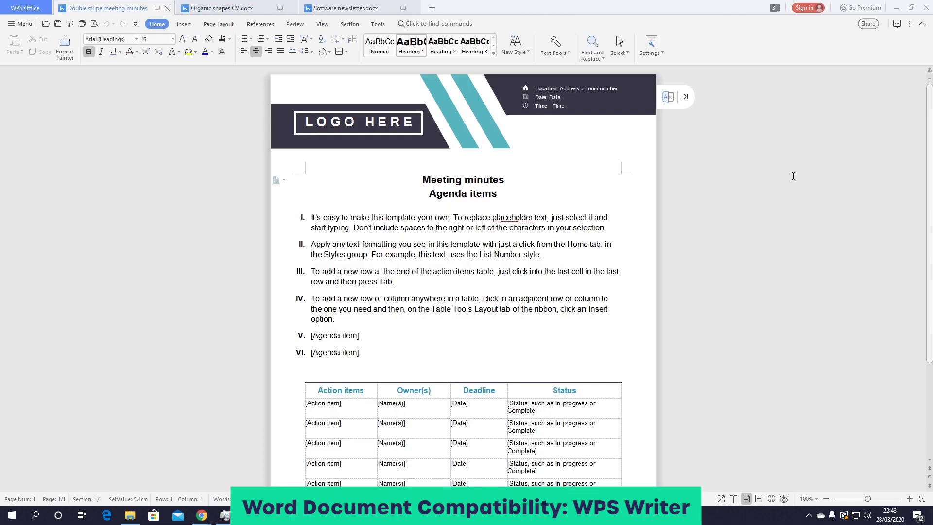
{"action": "scroll", "coordinate": [774, 233], "scroll_direction": "down", "scroll_amount": 5}
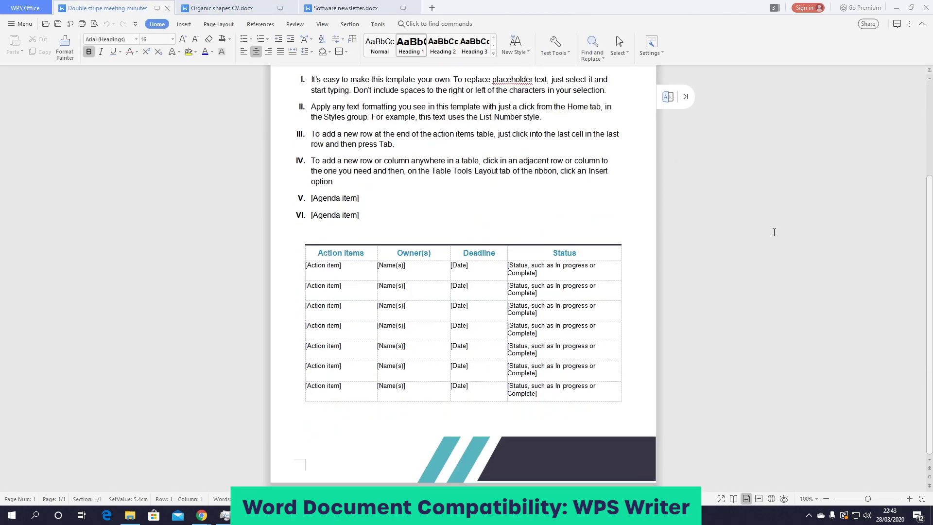
{"action": "scroll", "coordinate": [774, 233], "scroll_direction": "up", "scroll_amount": 5}
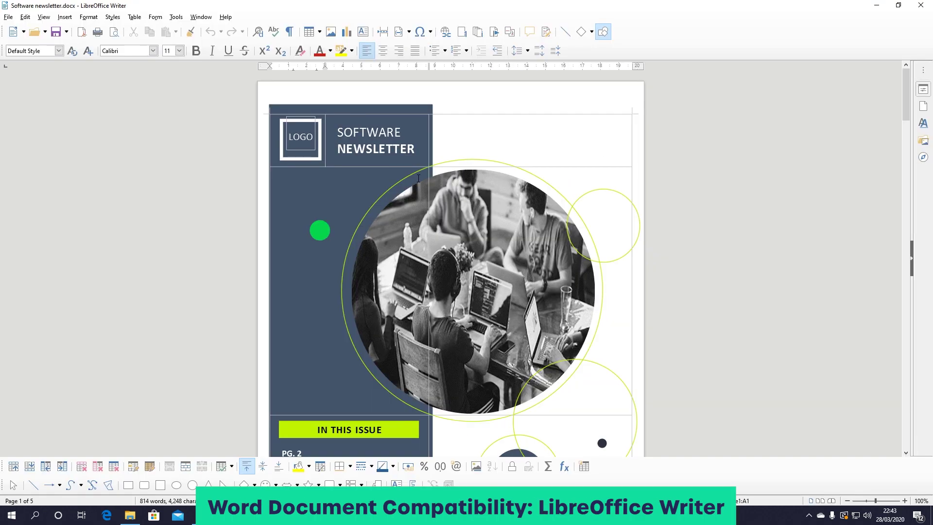
Examine the images, shapes, text and page breaks of the Software newsletter through to its last page.
{"action": "scroll", "coordinate": [413, 178], "scroll_direction": "down", "scroll_amount": 19}
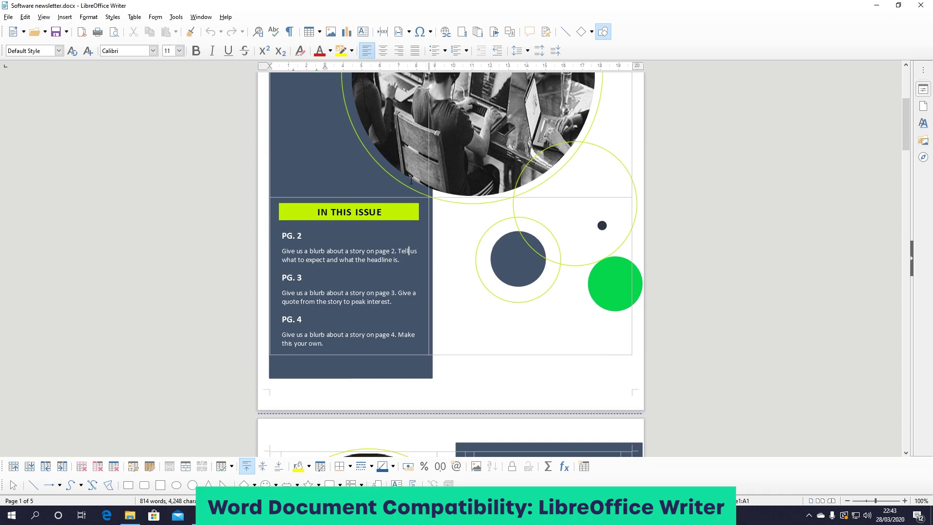
{"action": "scroll", "coordinate": [407, 187], "scroll_direction": "down", "scroll_amount": 20}
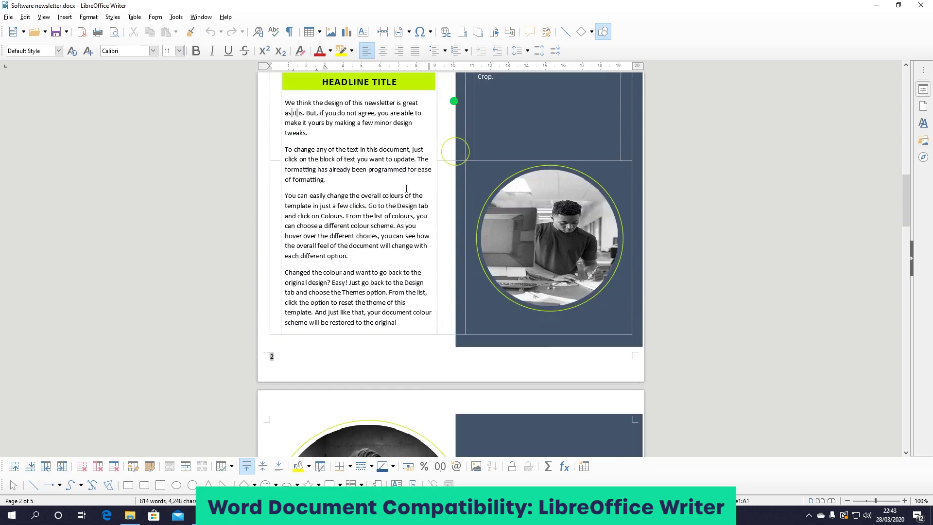
{"action": "scroll", "coordinate": [403, 189], "scroll_direction": "down", "scroll_amount": 2}
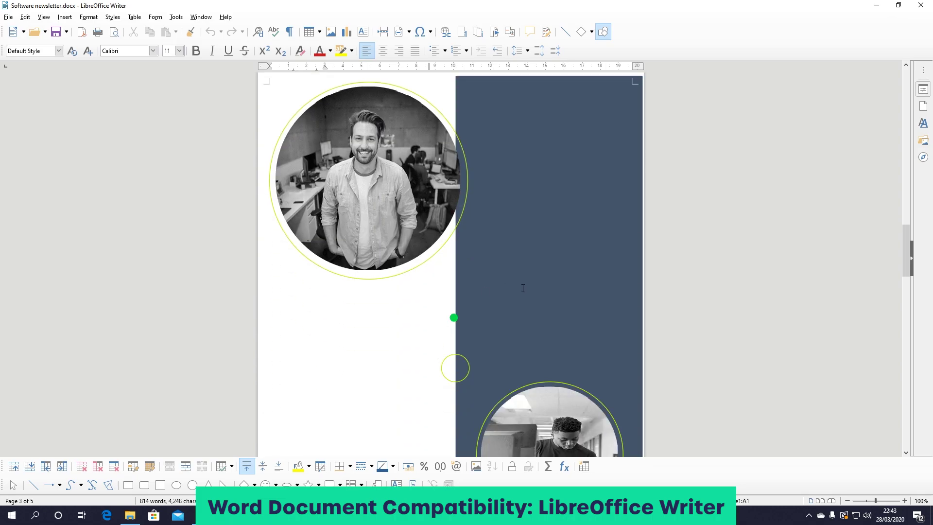
{"action": "scroll", "coordinate": [521, 289], "scroll_direction": "down", "scroll_amount": 20}
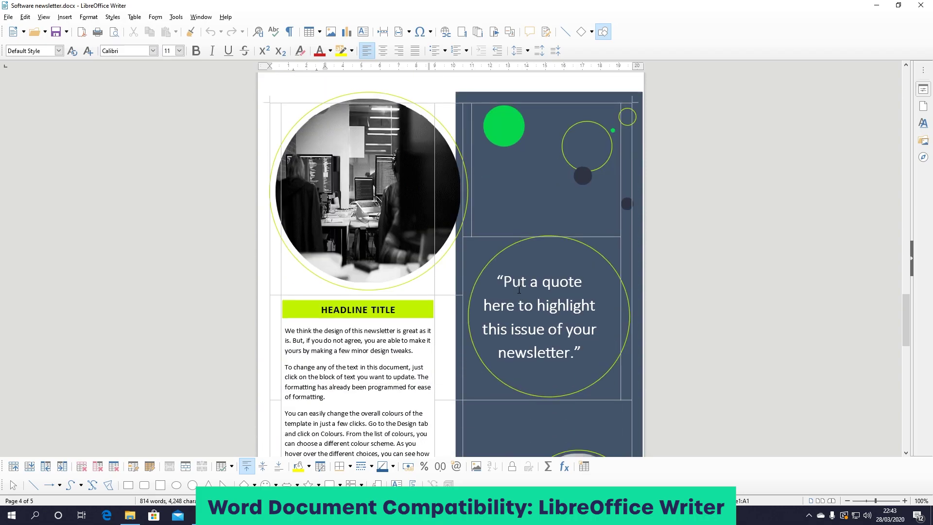
{"action": "scroll", "coordinate": [519, 290], "scroll_direction": "down", "scroll_amount": 20}
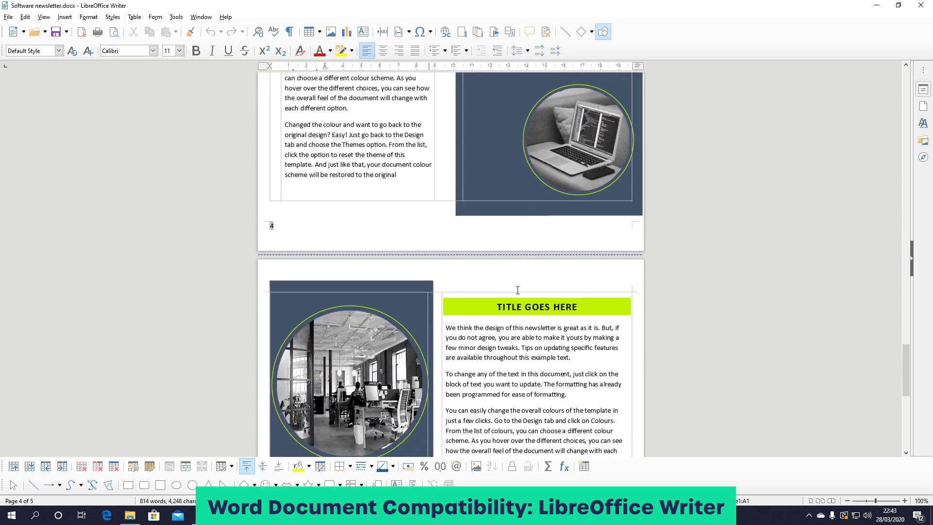
{"action": "scroll", "coordinate": [518, 291], "scroll_direction": "down", "scroll_amount": 9}
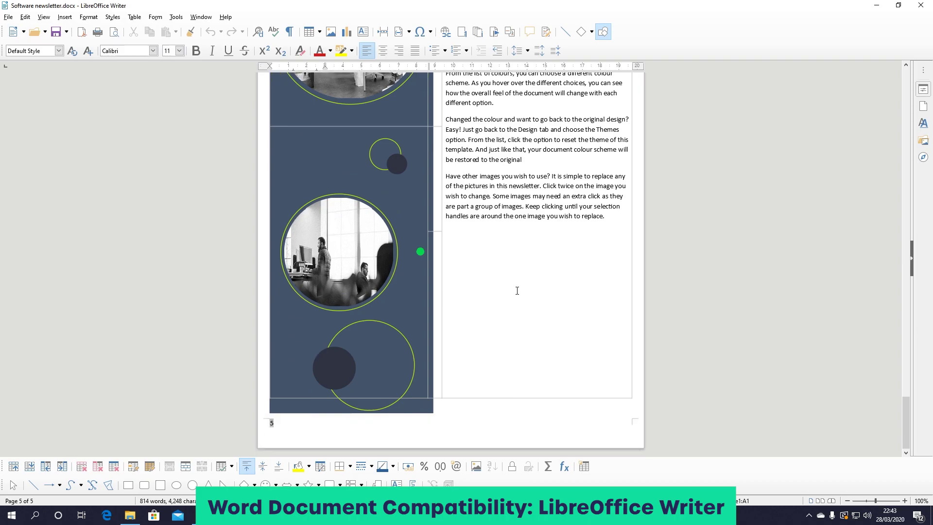
Close the Software newsletter and examine the Organic shapes CV down to the end of the page and back.
{"action": "left_click", "coordinate": [921, 4]}
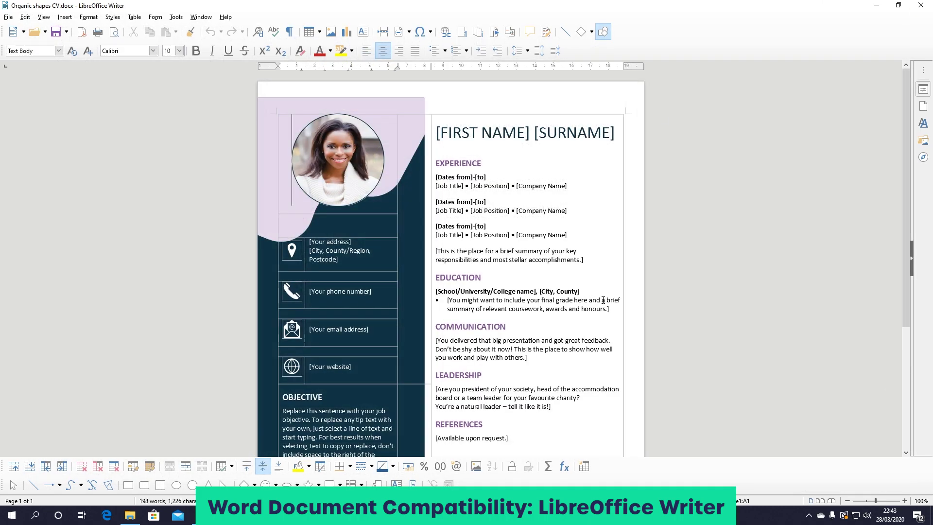
{"action": "scroll", "coordinate": [605, 300], "scroll_direction": "down", "scroll_amount": 3}
{"action": "scroll", "coordinate": [605, 300], "scroll_direction": "down", "scroll_amount": 5}
{"action": "scroll", "coordinate": [606, 298], "scroll_direction": "up", "scroll_amount": 8}
Close the Organic shapes CV and examine the Double stripe meeting minutes from header to footer.
{"action": "left_click", "coordinate": [921, 5]}
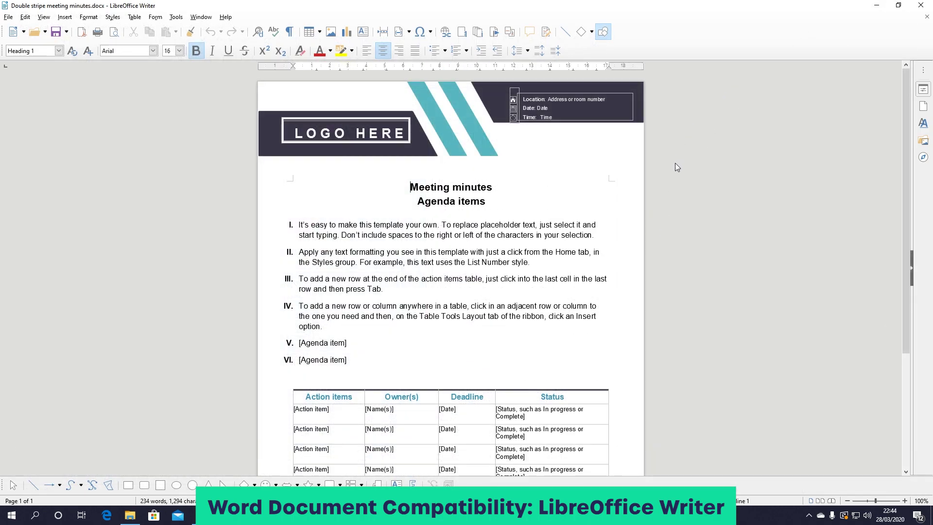
{"action": "scroll", "coordinate": [702, 250], "scroll_direction": "down", "scroll_amount": 5}
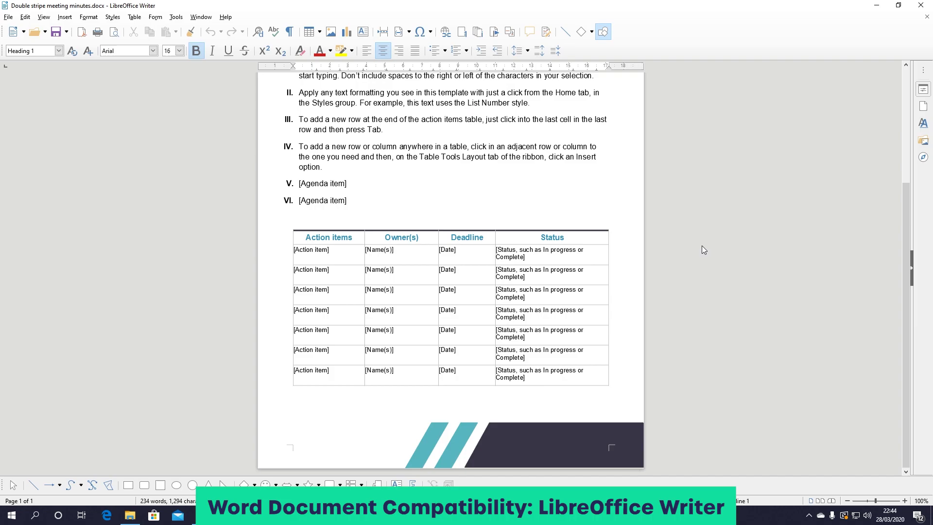
{"action": "scroll", "coordinate": [702, 248], "scroll_direction": "up", "scroll_amount": 5}
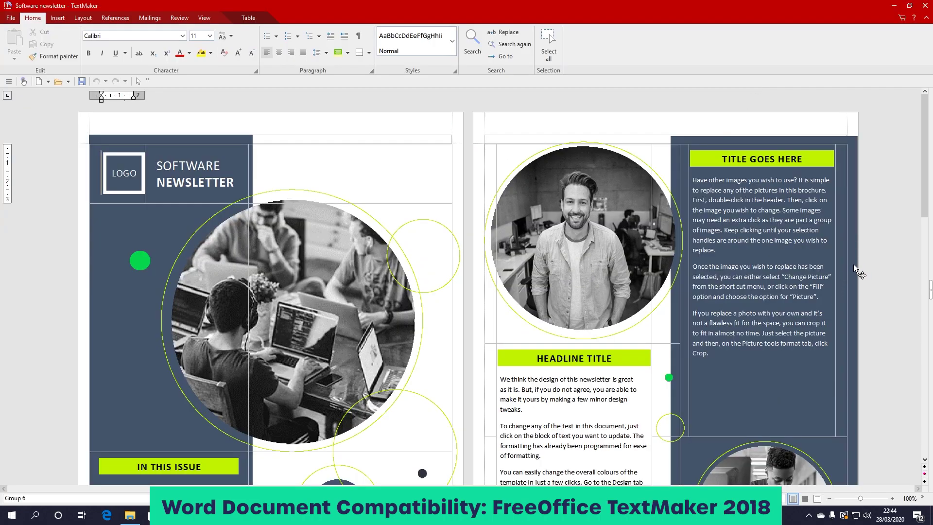
Examine the design of the Software newsletter through to page 4 and return towards its first page.
{"action": "scroll", "coordinate": [854, 266], "scroll_direction": "down", "scroll_amount": 10}
{"action": "scroll", "coordinate": [852, 269], "scroll_direction": "down", "scroll_amount": 20}
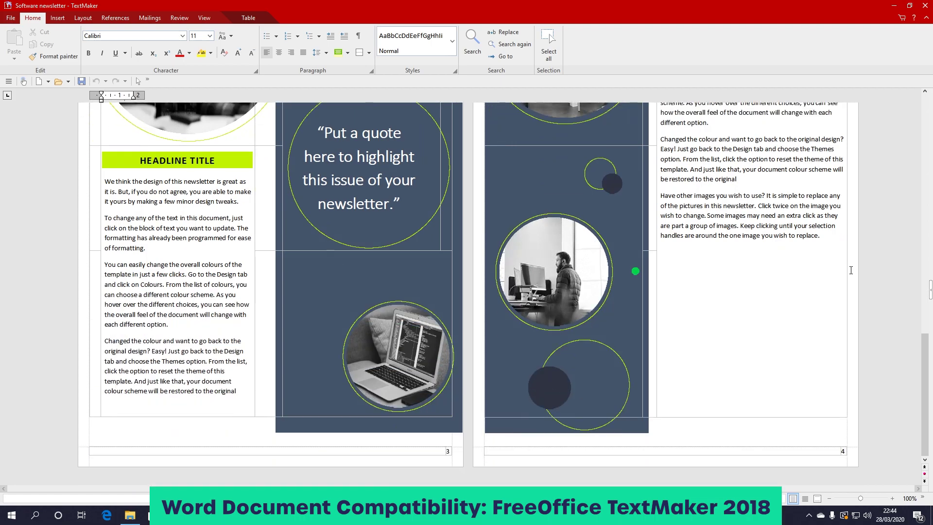
{"action": "scroll", "coordinate": [853, 274], "scroll_direction": "up", "scroll_amount": 15}
{"action": "scroll", "coordinate": [851, 278], "scroll_direction": "up", "scroll_amount": 13}
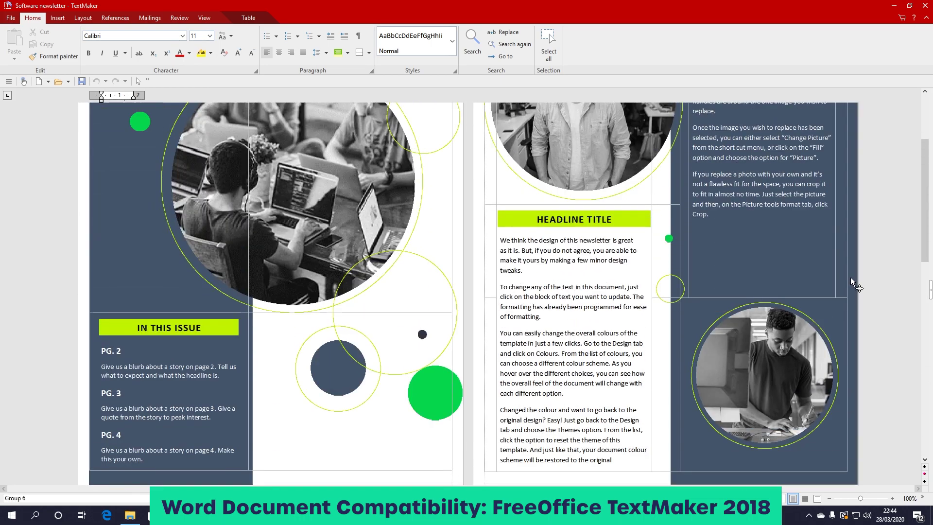
Close the Software newsletter in TextMaker and examine the Organic shapes CV down to the page end and back.
{"action": "left_click", "coordinate": [922, 5]}
{"action": "left_click", "coordinate": [749, 80]}
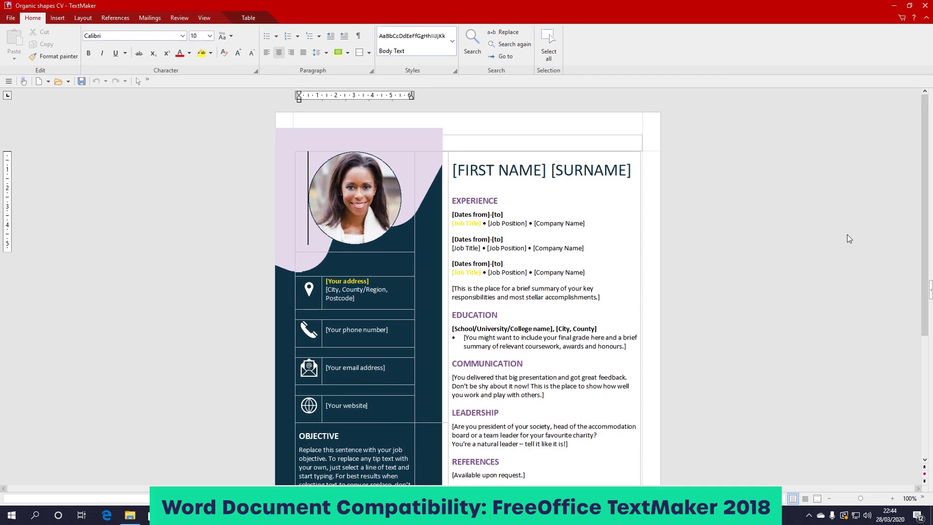
{"action": "scroll", "coordinate": [768, 224], "scroll_direction": "down", "scroll_amount": 8}
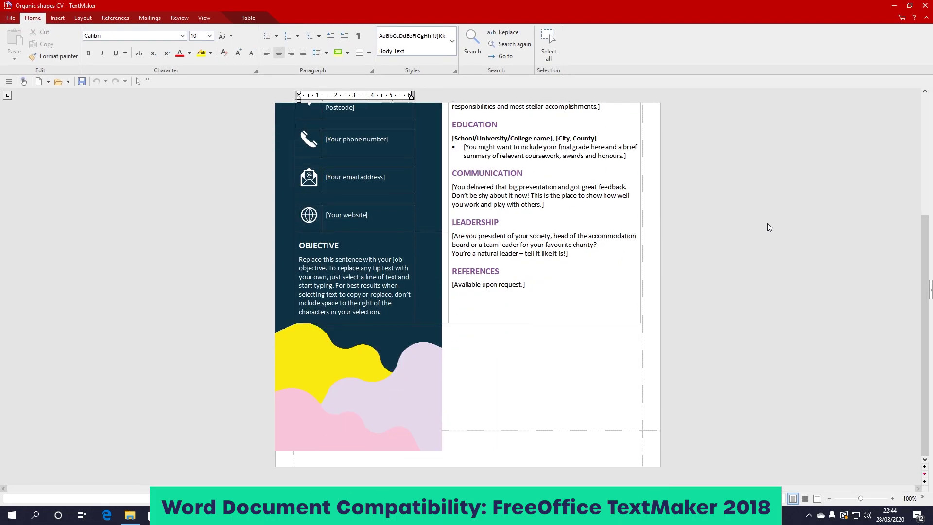
{"action": "scroll", "coordinate": [768, 223], "scroll_direction": "up", "scroll_amount": 8}
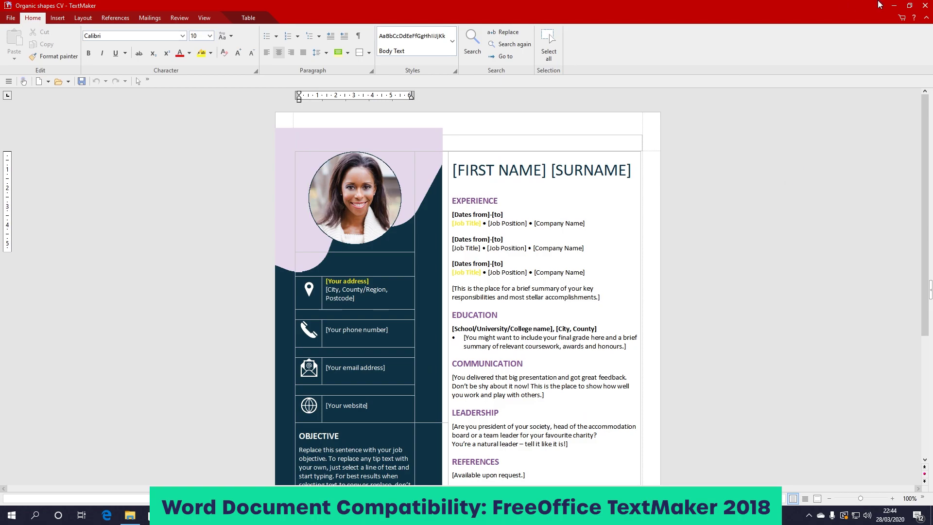
Close the Organic shapes CV and examine the header, agenda list and action table of the Double stripe meeting minutes.
{"action": "left_click", "coordinate": [924, 4]}
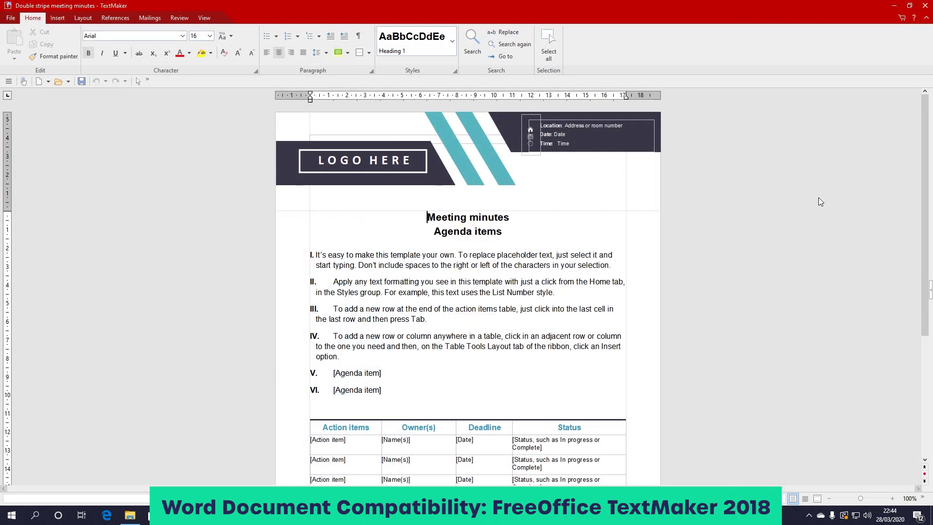
{"action": "scroll", "coordinate": [819, 198], "scroll_direction": "down", "scroll_amount": 8}
{"action": "scroll", "coordinate": [818, 198], "scroll_direction": "up", "scroll_amount": 6}
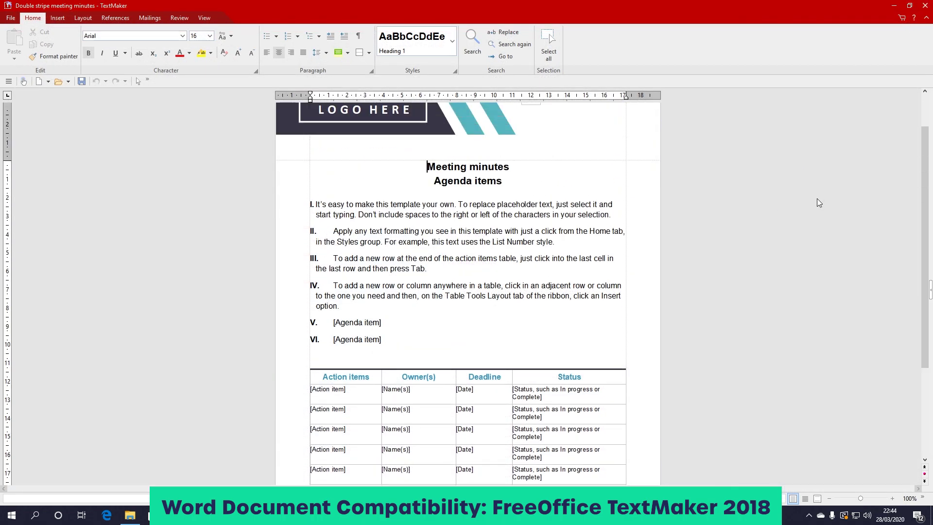
{"action": "scroll", "coordinate": [818, 202], "scroll_direction": "up", "scroll_amount": 2}
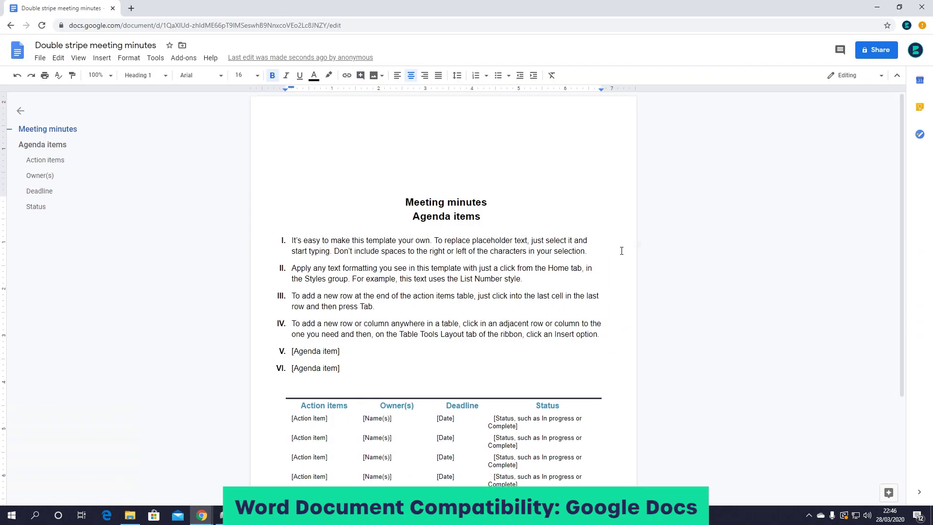
Switch to Google Docs and examine the layout of the Double stripe meeting minutes and the Organic shapes CV.
{"action": "scroll", "coordinate": [704, 245], "scroll_direction": "down", "scroll_amount": 3}
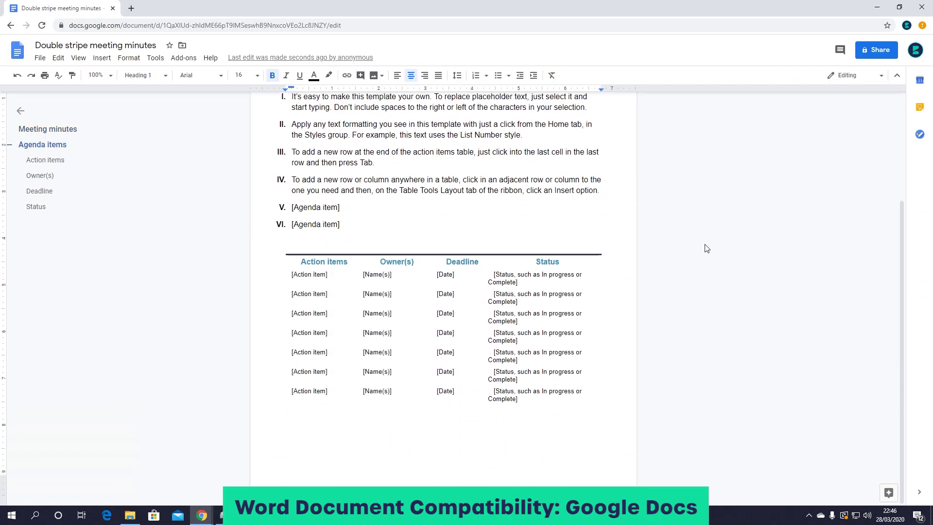
{"action": "scroll", "coordinate": [706, 248], "scroll_direction": "up", "scroll_amount": 4}
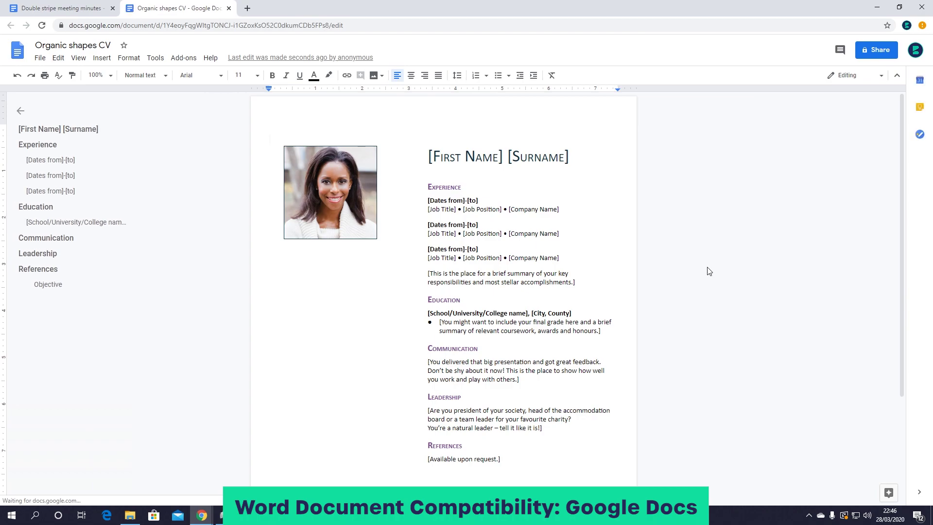
{"action": "scroll", "coordinate": [708, 273], "scroll_direction": "down", "scroll_amount": 3}
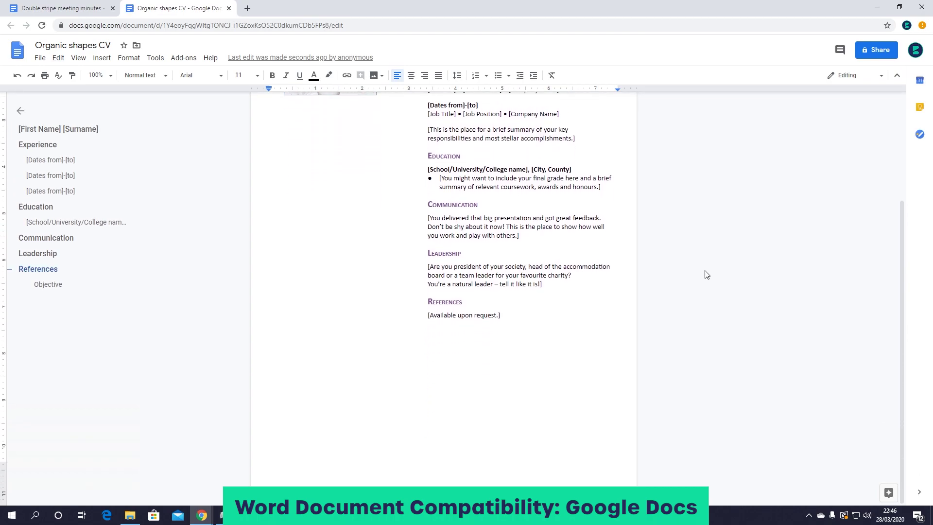
{"action": "scroll", "coordinate": [704, 277], "scroll_direction": "up", "scroll_amount": 3}
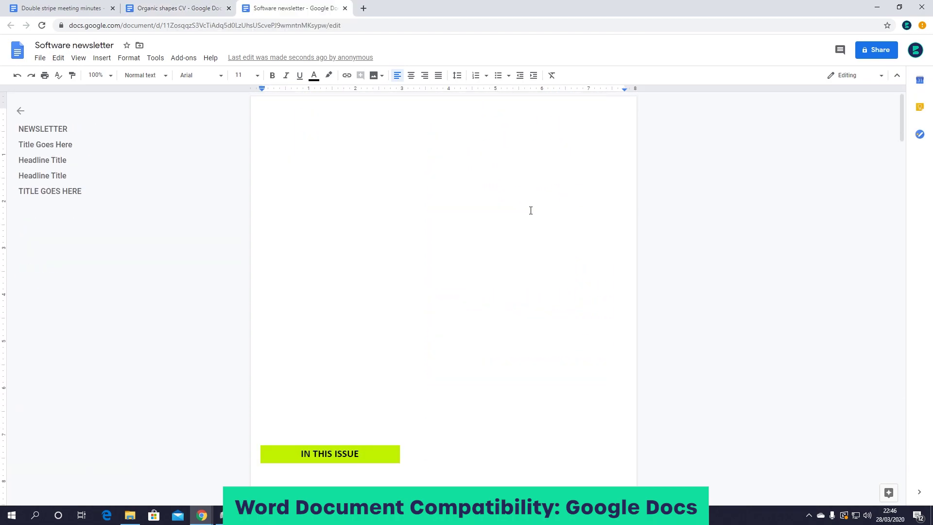
Examine the images, shapes and text of the Software newsletter in Google Docs, from the first page downwards.
{"action": "scroll", "coordinate": [530, 211], "scroll_direction": "down", "scroll_amount": 5}
{"action": "scroll", "coordinate": [530, 210], "scroll_direction": "down", "scroll_amount": 13}
{"action": "scroll", "coordinate": [531, 211], "scroll_direction": "down", "scroll_amount": 15}
{"action": "scroll", "coordinate": [531, 211], "scroll_direction": "down", "scroll_amount": 20}
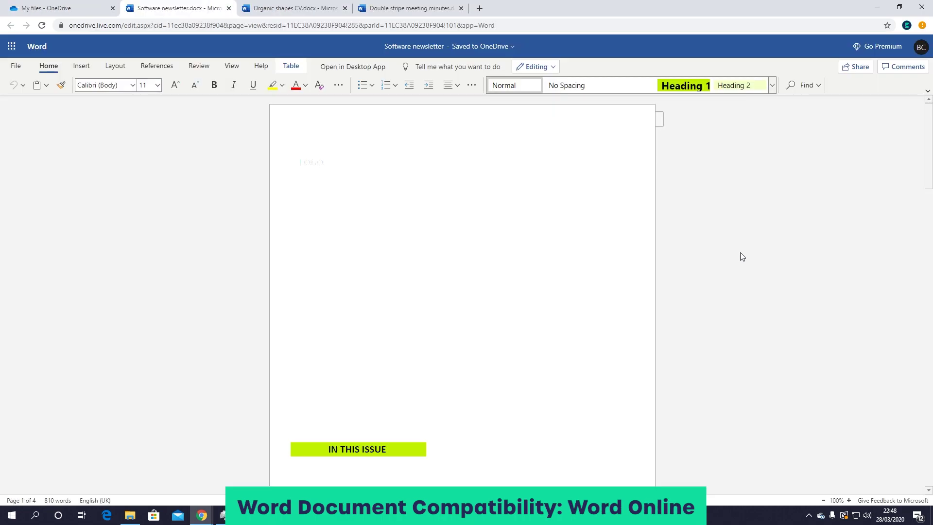
Switch to Word Online and examine the Software newsletter down to the Title Goes Here page and back to the first.
{"action": "scroll", "coordinate": [742, 256], "scroll_direction": "down", "scroll_amount": 15}
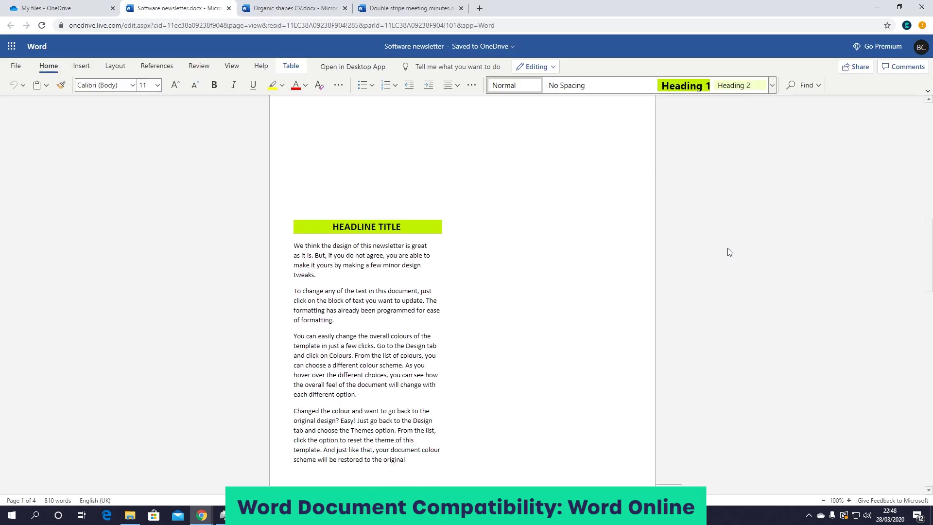
{"action": "scroll", "coordinate": [729, 252], "scroll_direction": "down", "scroll_amount": 10}
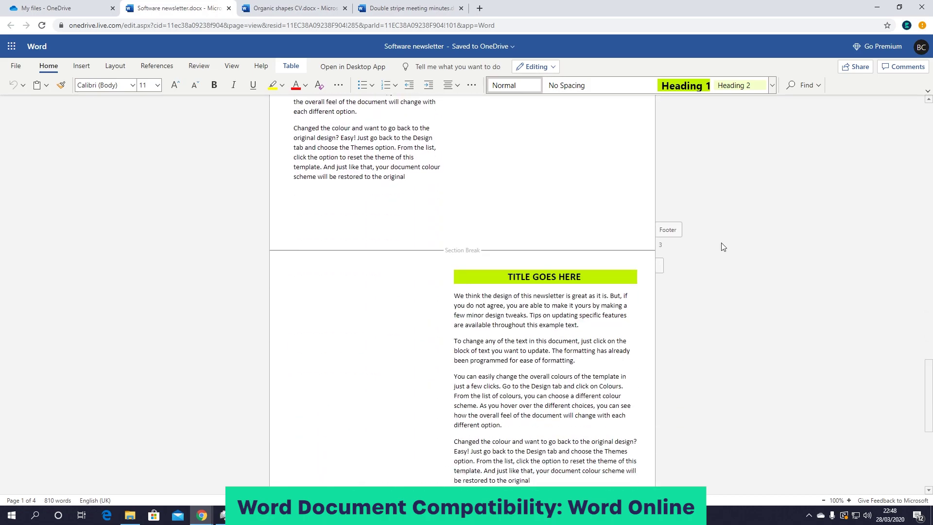
{"action": "scroll", "coordinate": [723, 246], "scroll_direction": "up", "scroll_amount": 10}
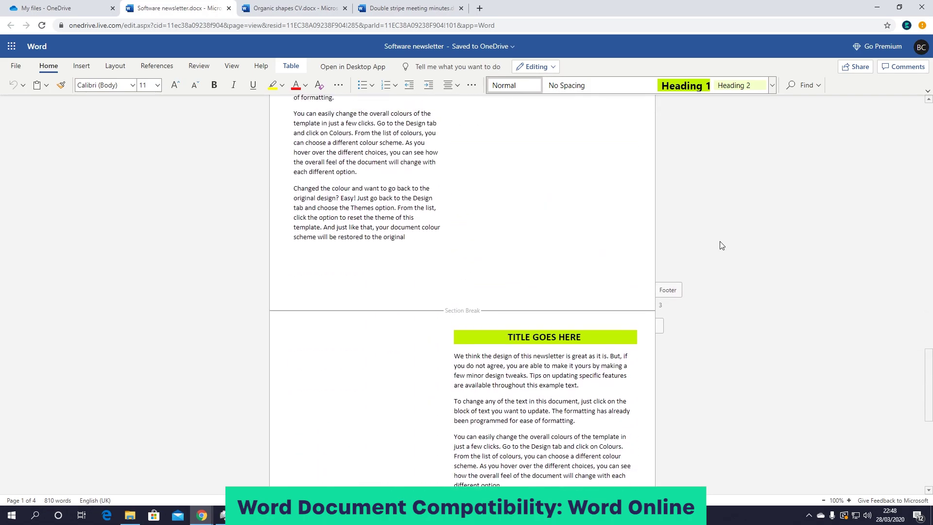
{"action": "scroll", "coordinate": [722, 246], "scroll_direction": "down", "scroll_amount": 5}
{"action": "scroll", "coordinate": [722, 245], "scroll_direction": "up", "scroll_amount": 15}
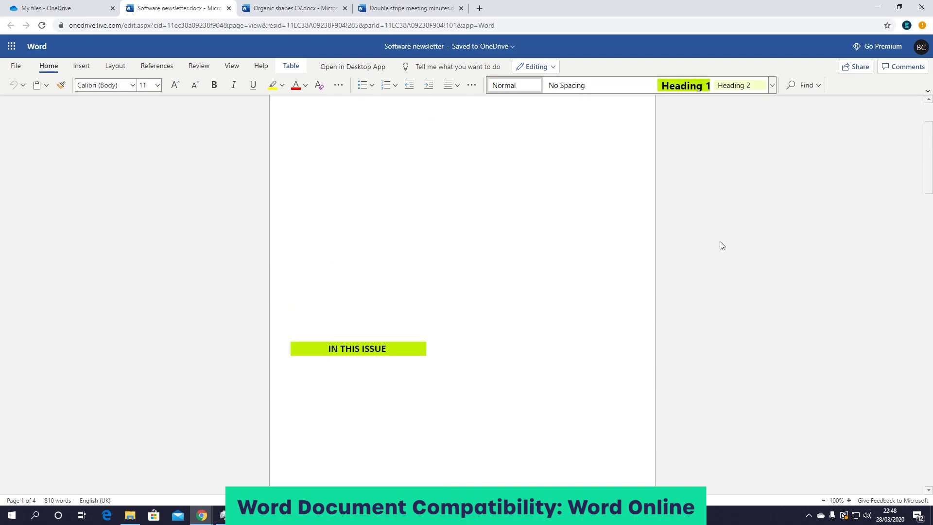
{"action": "left_click", "coordinate": [316, 154]}
Bring up the Organic shapes CV in Word Online and examine it down to the page end and back.
{"action": "left_click", "coordinate": [292, 8]}
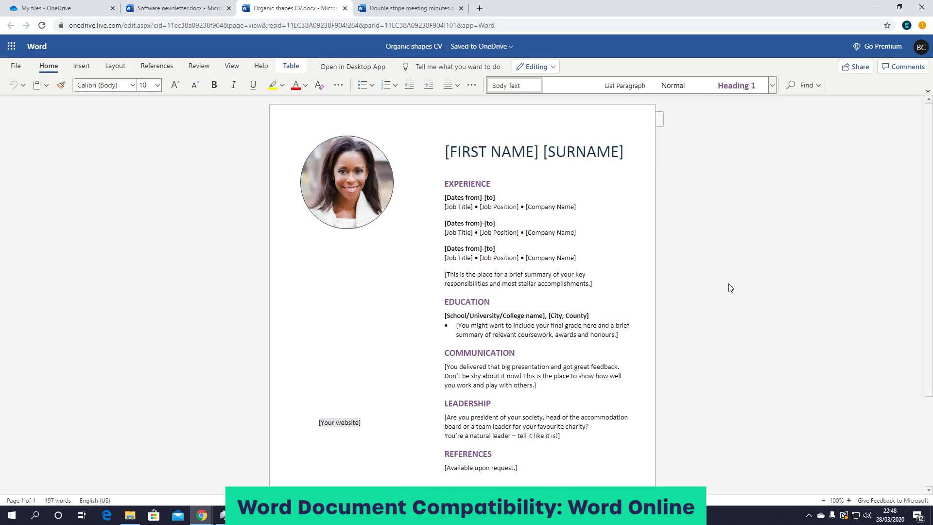
{"action": "scroll", "coordinate": [729, 287], "scroll_direction": "down", "scroll_amount": 2}
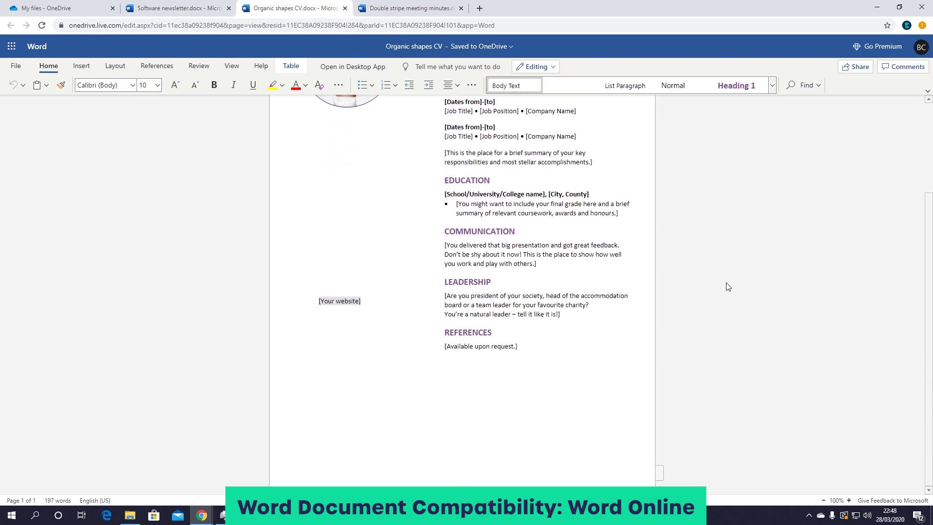
{"action": "scroll", "coordinate": [728, 287], "scroll_direction": "up", "scroll_amount": 3}
Bring up the Double stripe meeting minutes in Word Online and examine the header, agenda list and action table.
{"action": "left_click", "coordinate": [418, 8]}
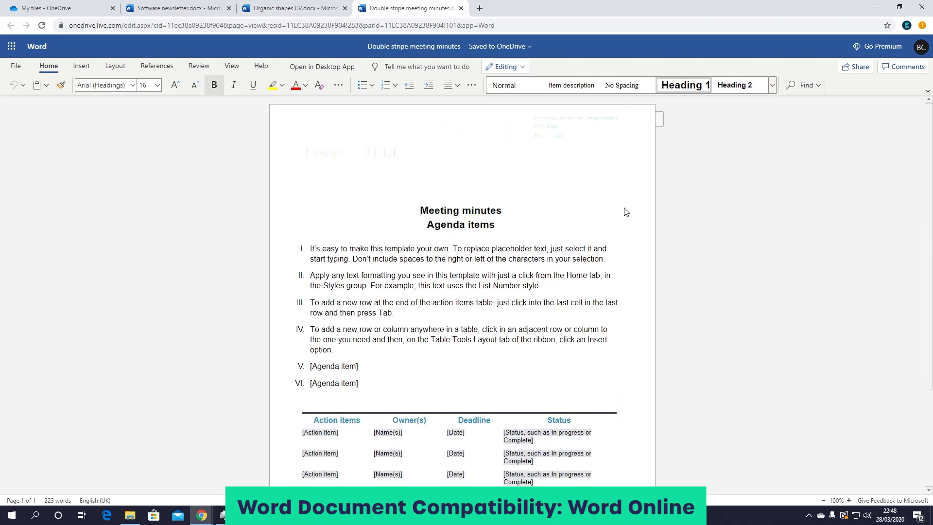
{"action": "scroll", "coordinate": [691, 278], "scroll_direction": "down", "scroll_amount": 3}
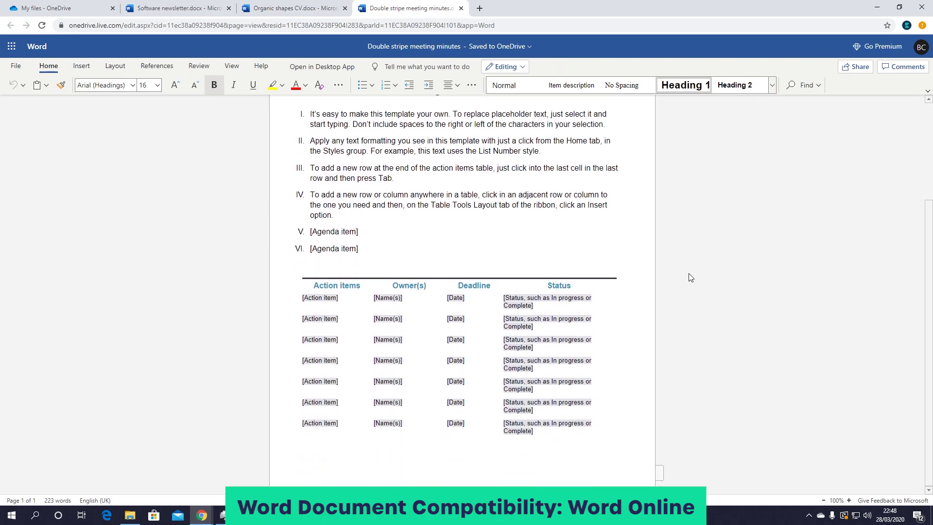
{"action": "scroll", "coordinate": [691, 277], "scroll_direction": "up", "scroll_amount": 3}
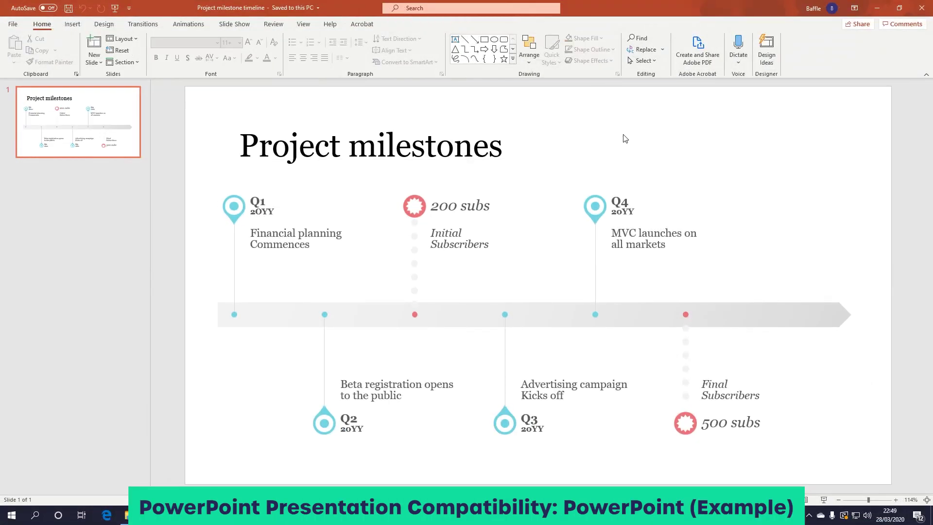
Switch to PowerPoint, view the Project milestone timeline as a slide show and end the show.
{"action": "key", "text": "F5"}
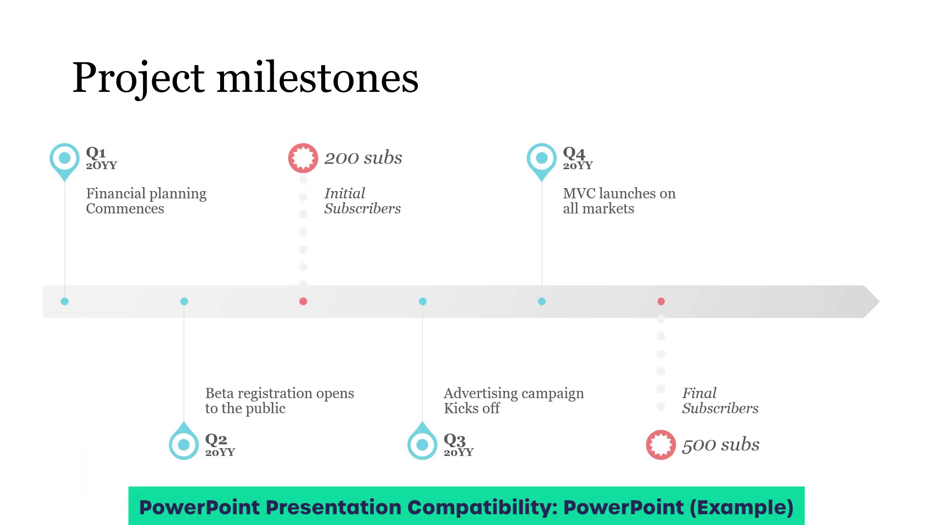
{"action": "key", "text": "Escape"}
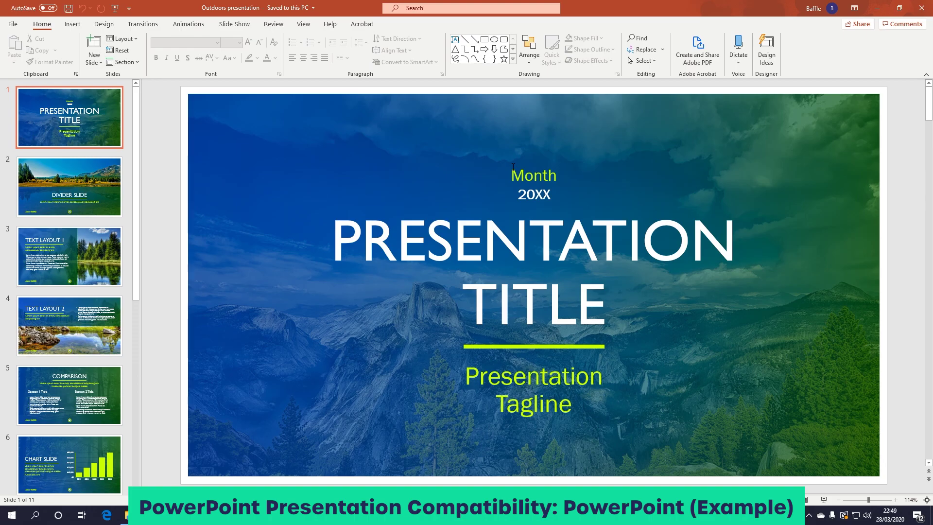
Run the Outdoors presentation as a slide show and examine its slides from the title slide through to slide 8.
{"action": "key", "text": "F5"}
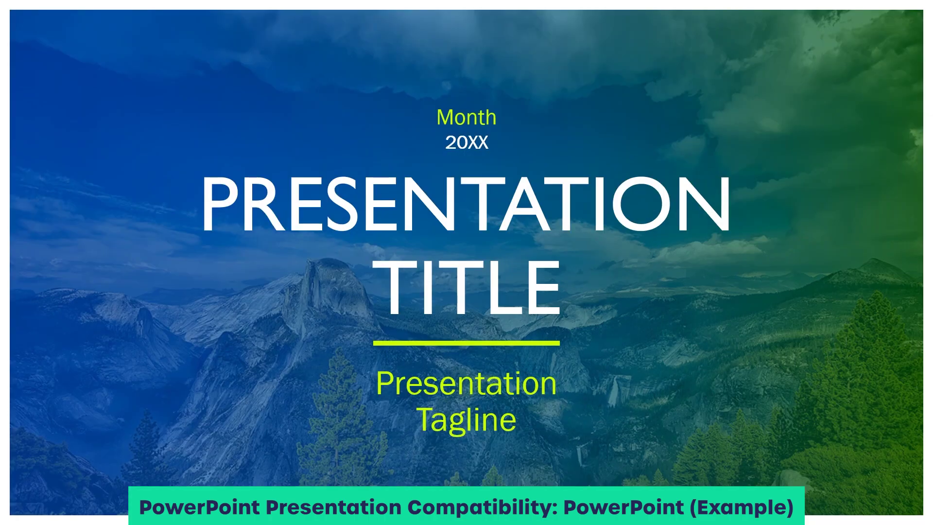
{"action": "left_click", "coordinate": [792, 214]}
{"action": "left_click", "coordinate": [793, 214]}
{"action": "left_click", "coordinate": [793, 214]}
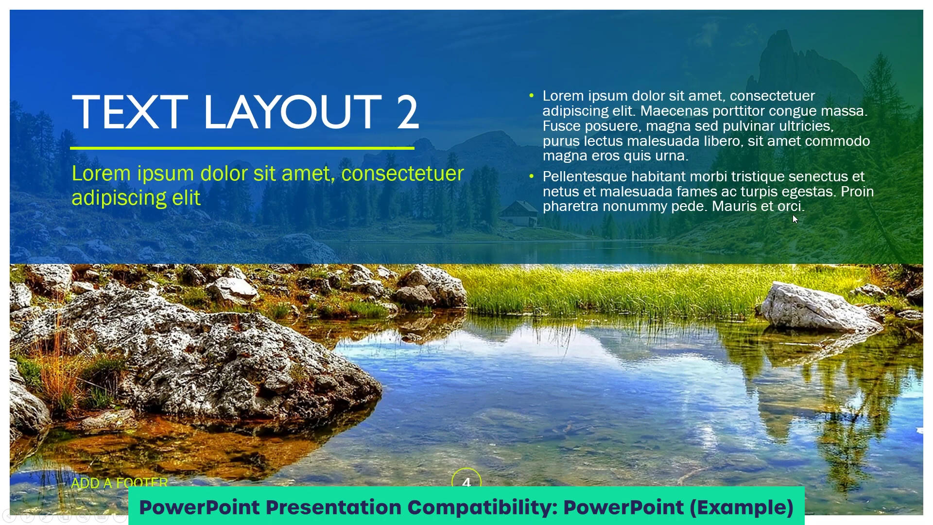
{"action": "left_click", "coordinate": [793, 215]}
{"action": "left_click", "coordinate": [792, 214]}
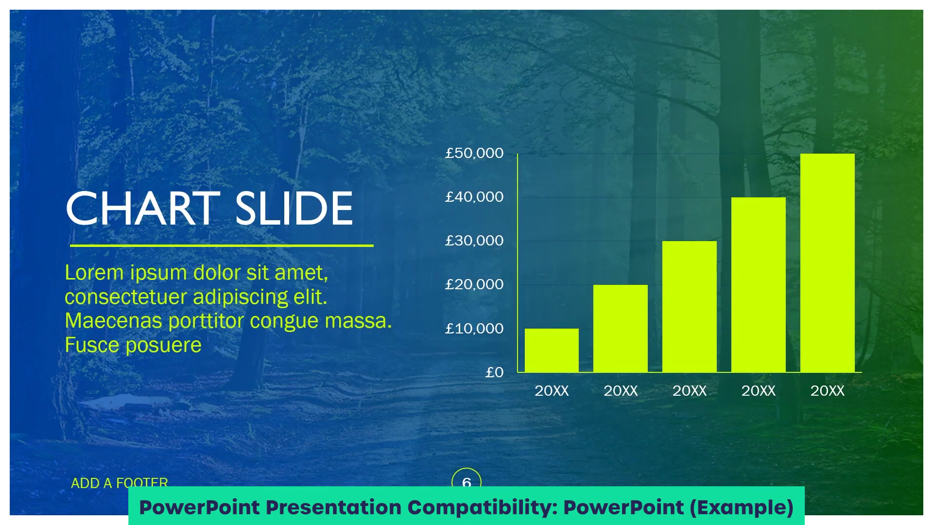
{"action": "key", "text": "Right"}
{"action": "key", "text": "Right"}
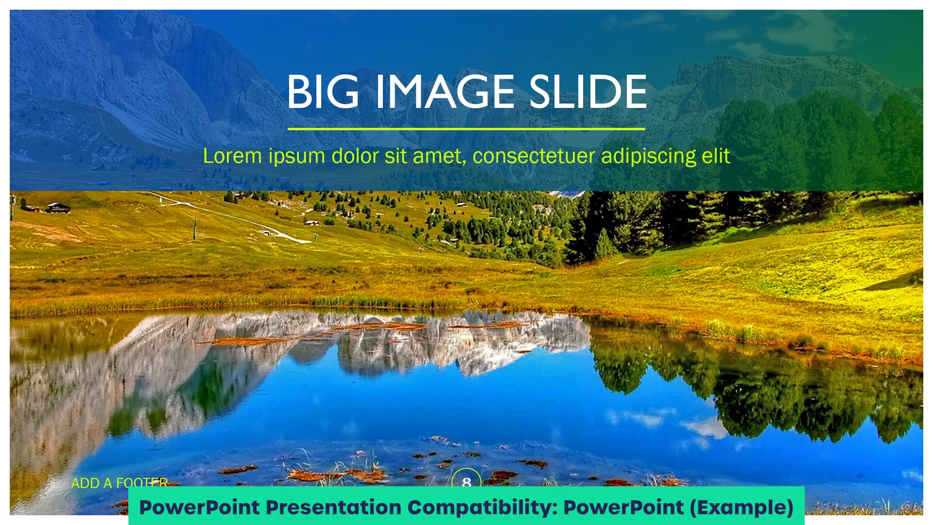